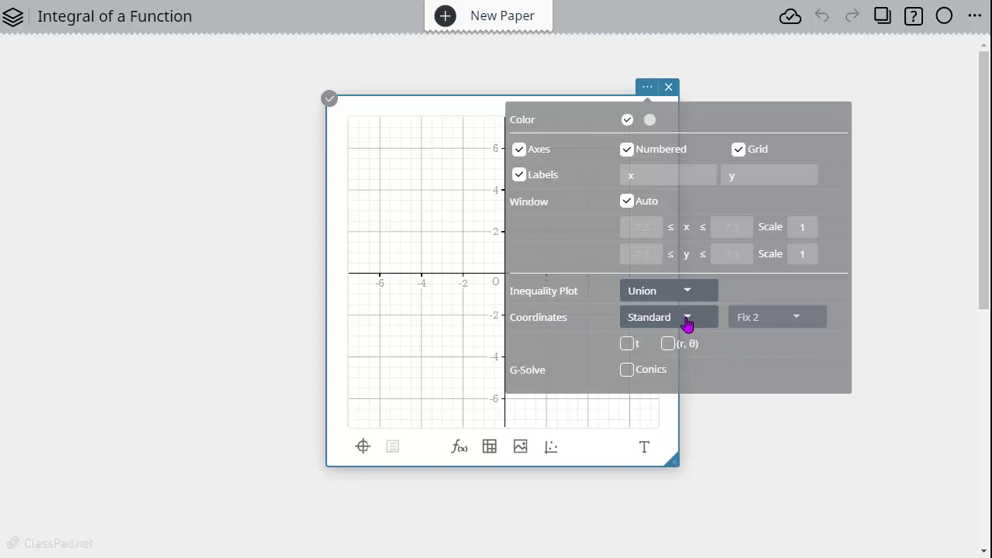
- Check the graph's coordinate format choices, keep Standard, and close the graph settings
click(687, 323)
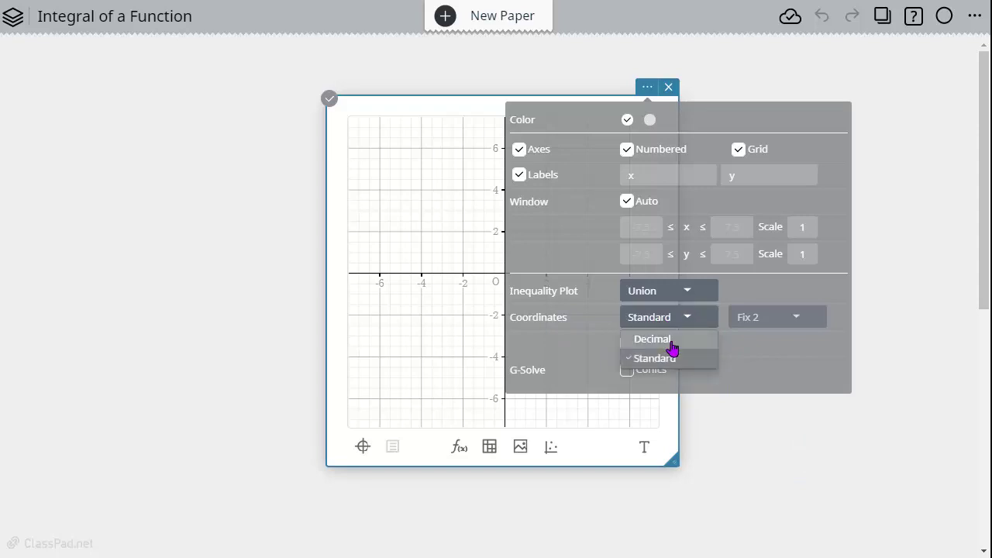
click(689, 318)
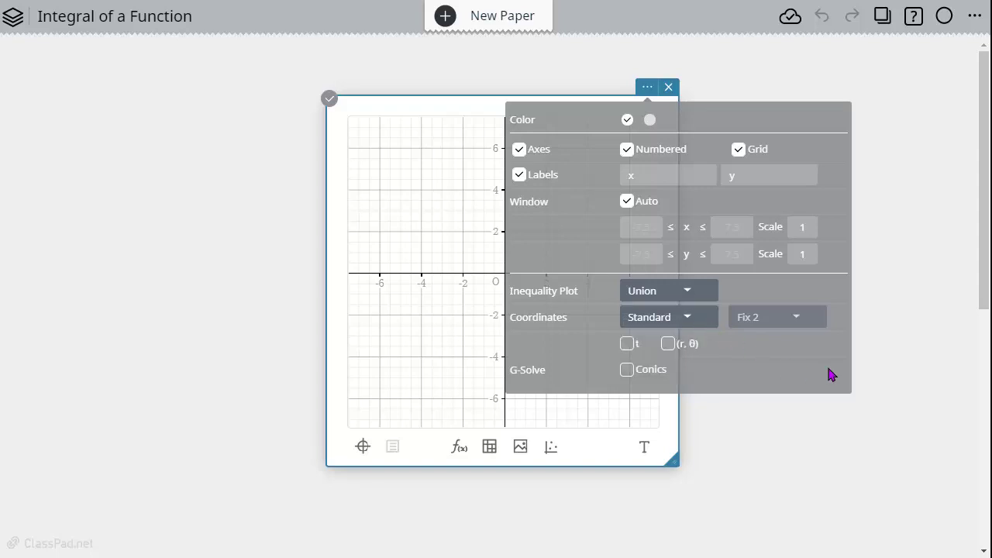
click(874, 409)
click(565, 250)
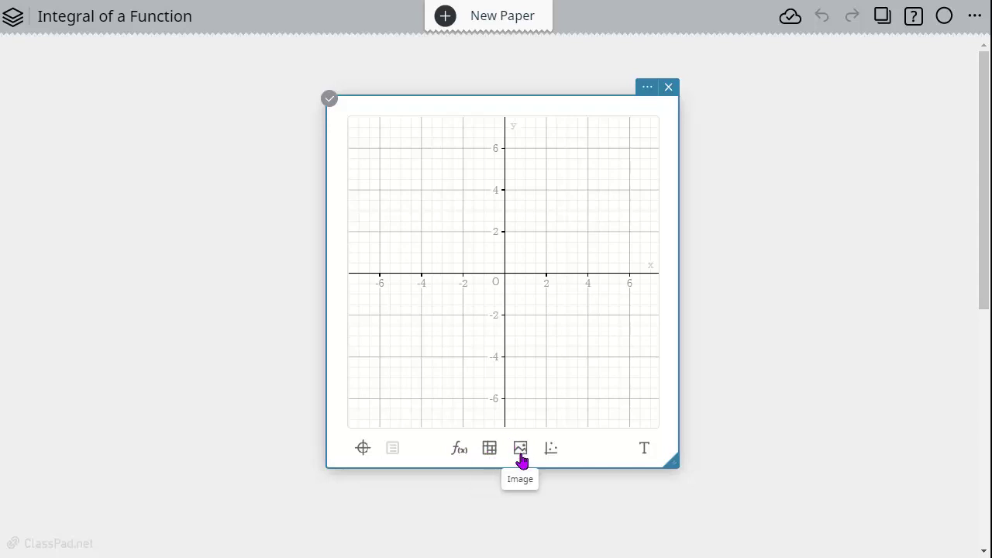
- Add a function to the graph and plot y = -2x^2 - 2x + 4
click(462, 456)
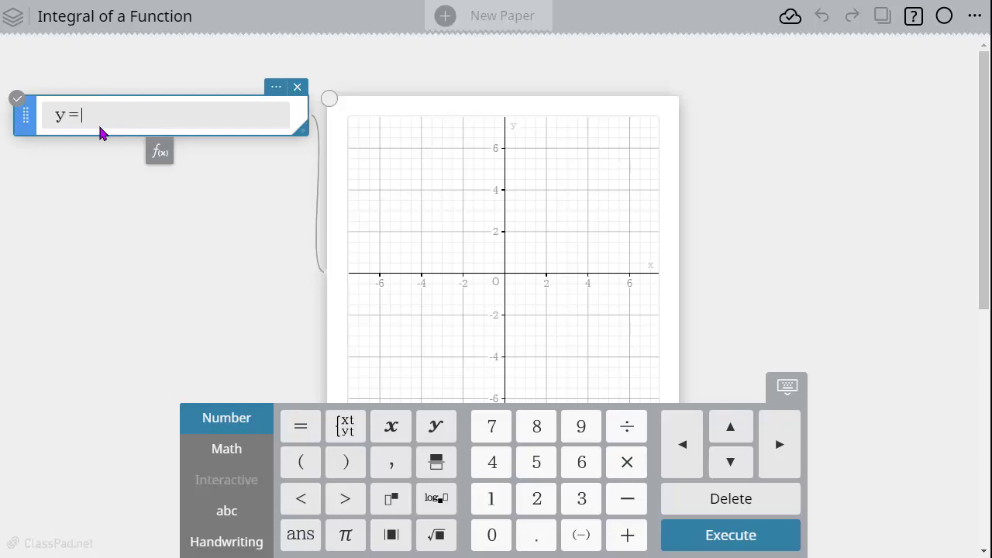
text(-2x^2)
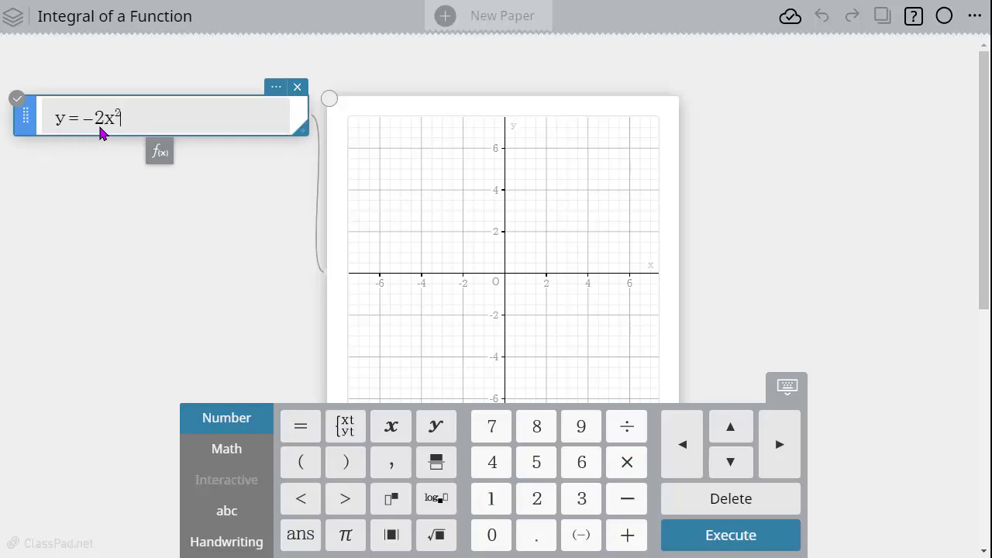
text(-2x)
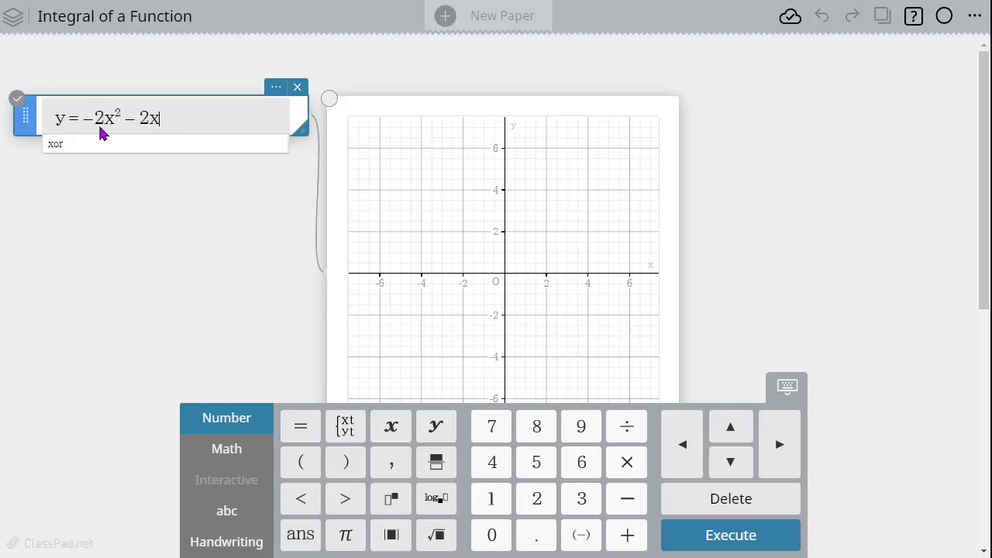
text(+)
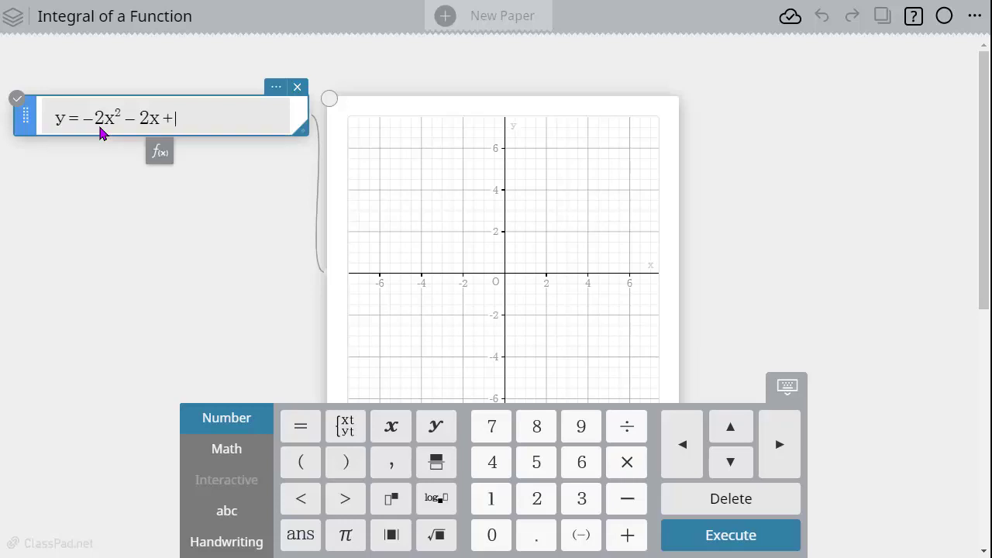
text(4)
key(Return)
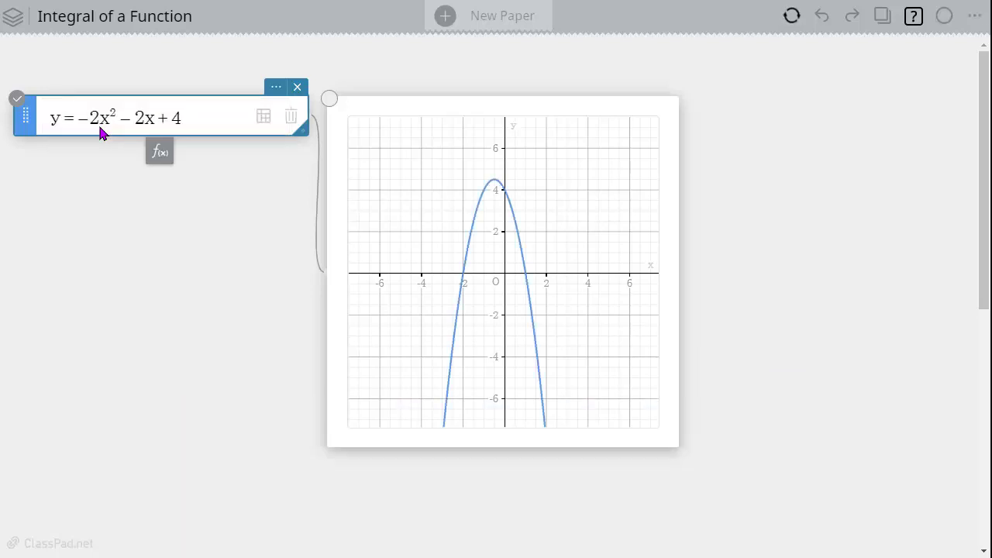
- Select the parabola, show coordinate labels for both x-intercepts, and place the labels clear of the curve on either side
click(524, 252)
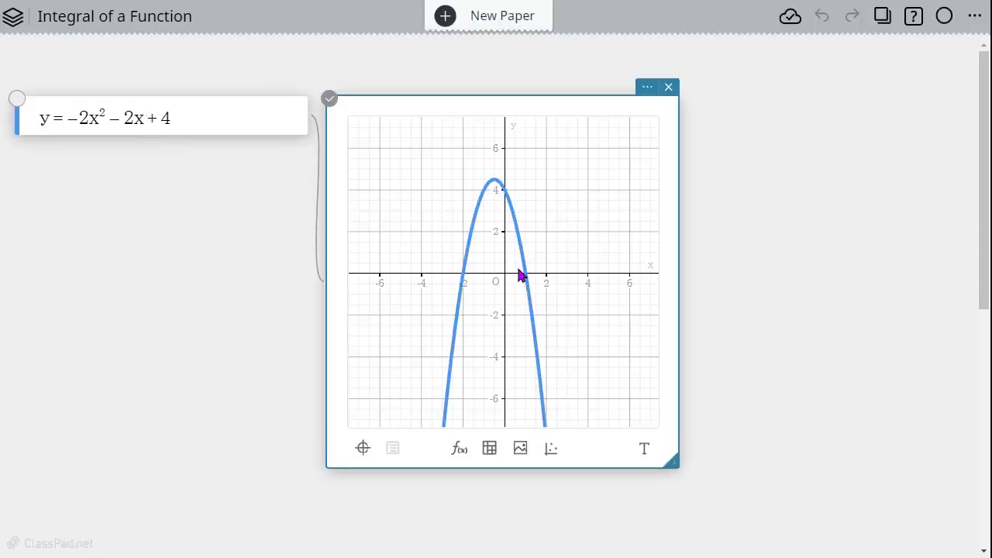
click(528, 293)
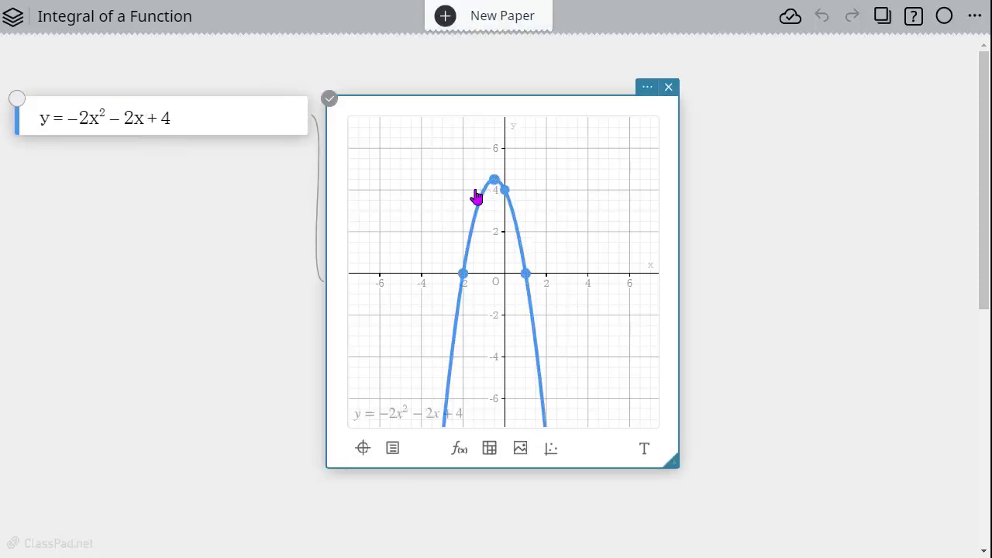
click(464, 275)
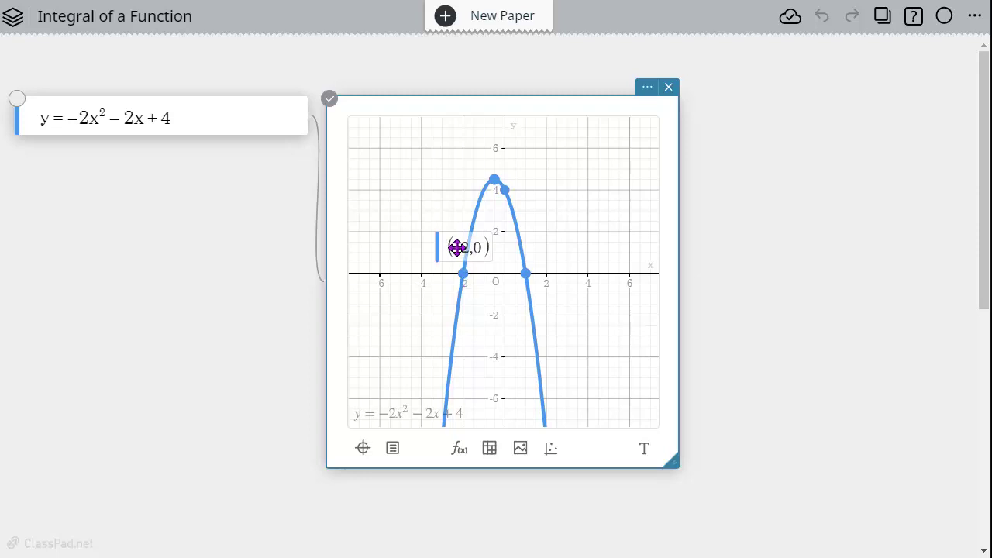
drag(456, 246, 398, 248)
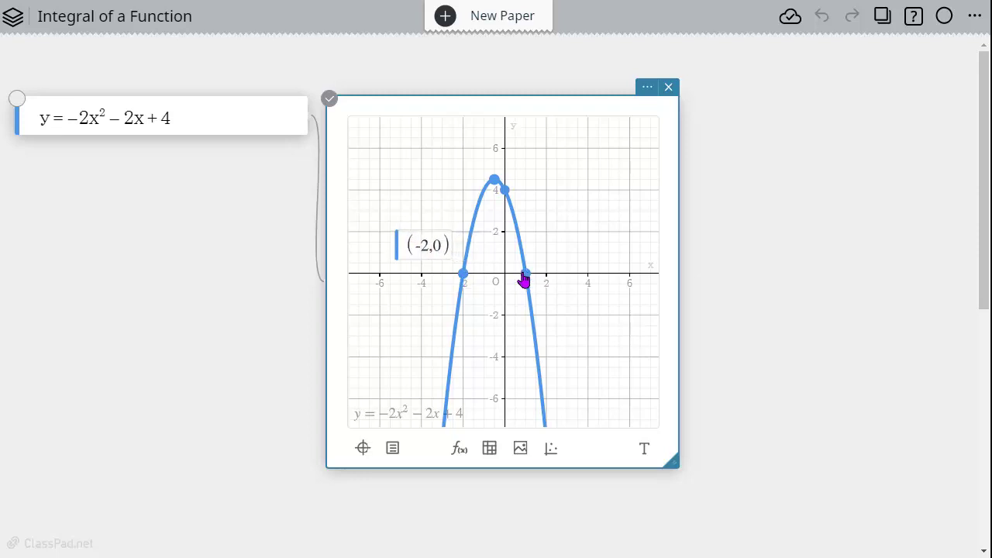
click(526, 274)
drag(538, 246, 616, 239)
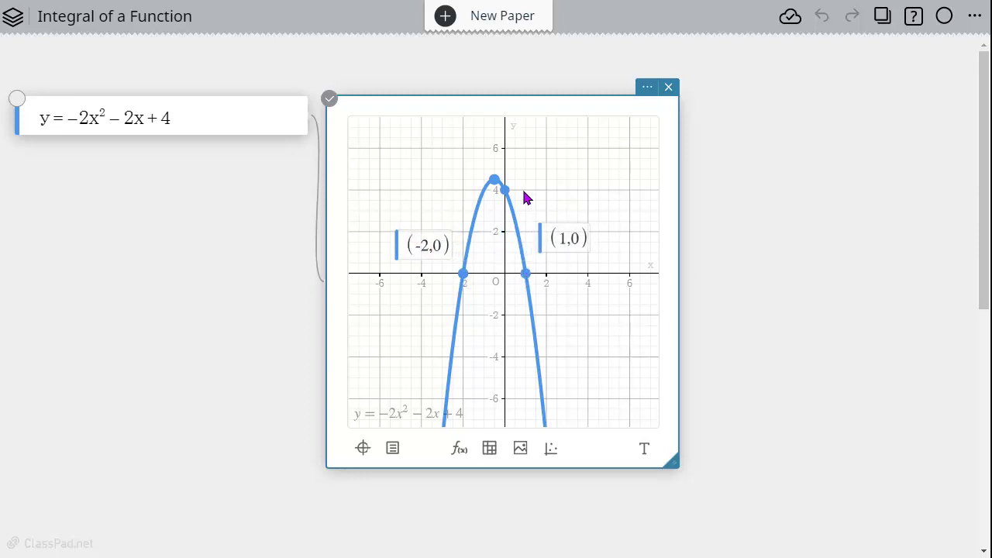
- Show coordinate labels for the parabola's y-intercept and vertex, and move them apart so they do not overlap
click(506, 192)
drag(516, 159, 607, 165)
click(494, 181)
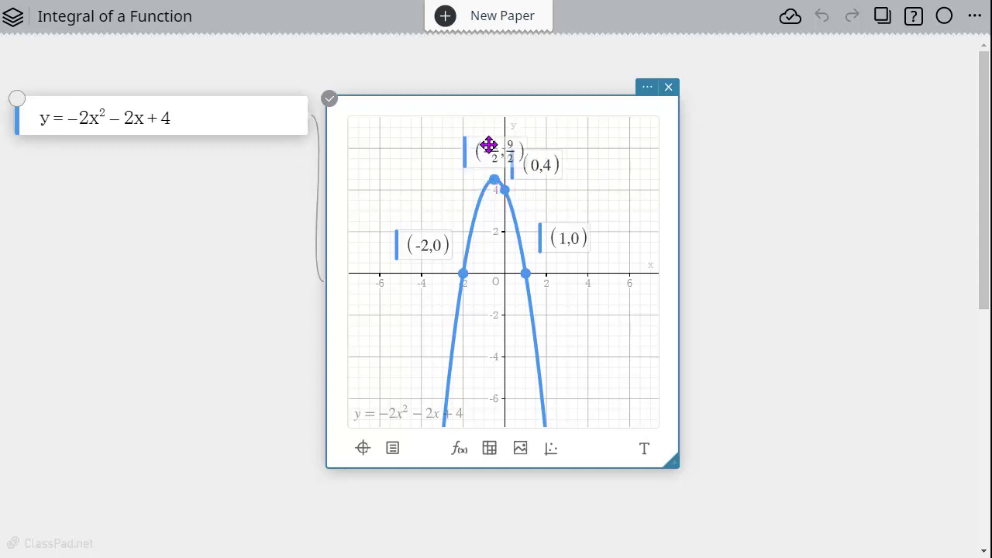
drag(489, 148, 441, 153)
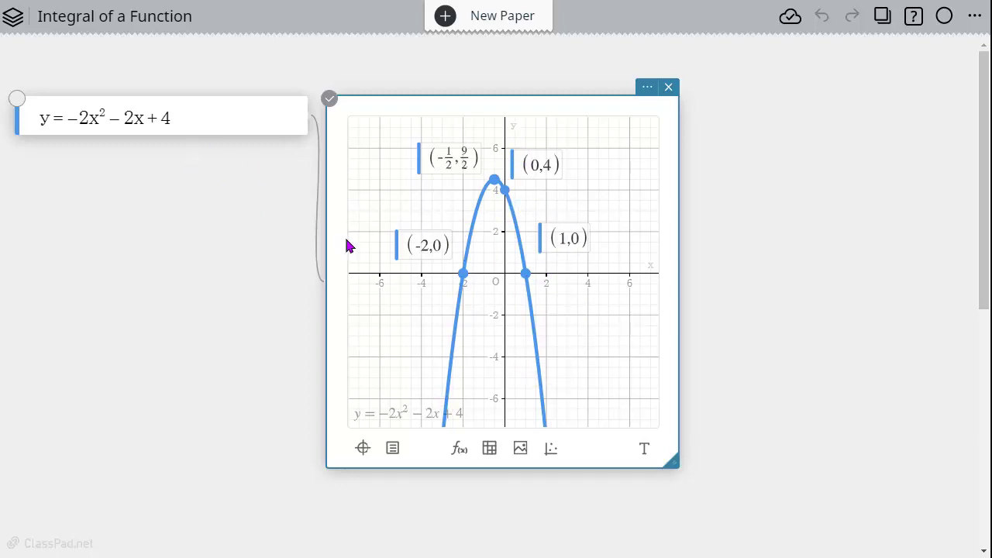
- Reselect the parabola and add an Integral calculation for it
click(618, 350)
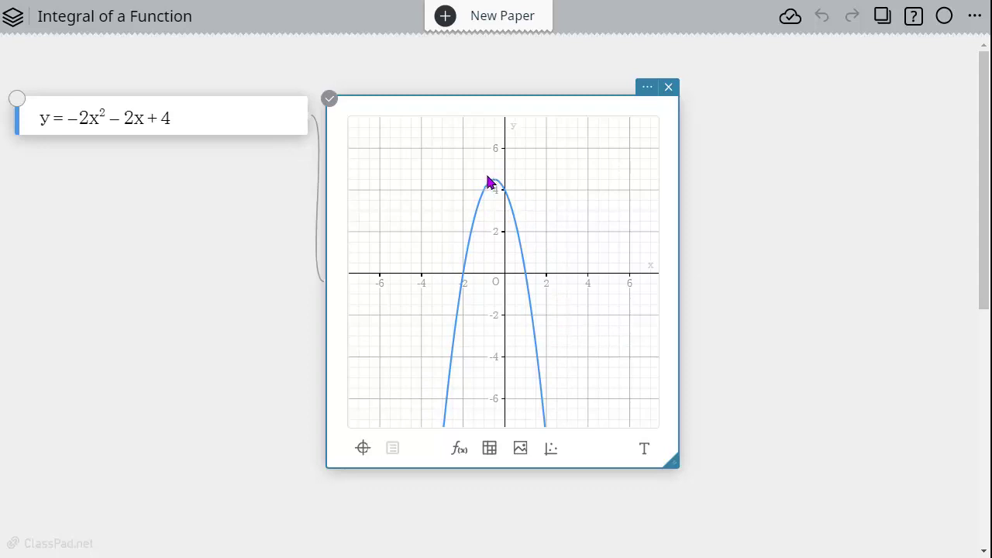
click(537, 366)
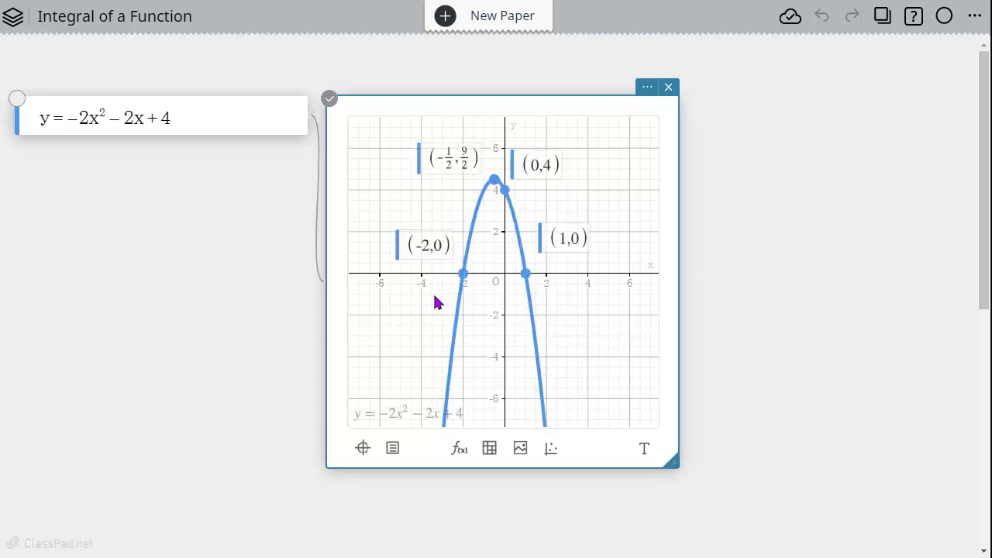
click(392, 449)
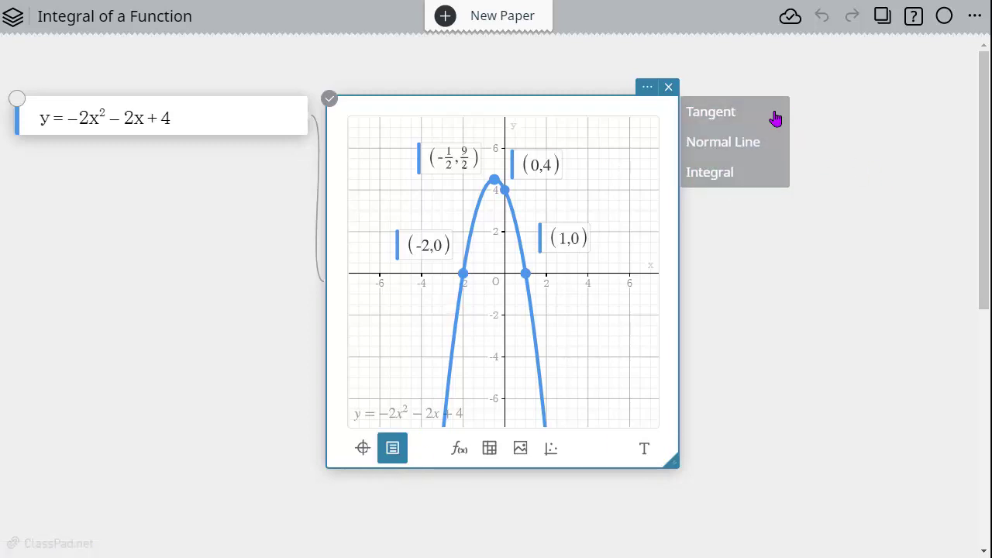
click(742, 173)
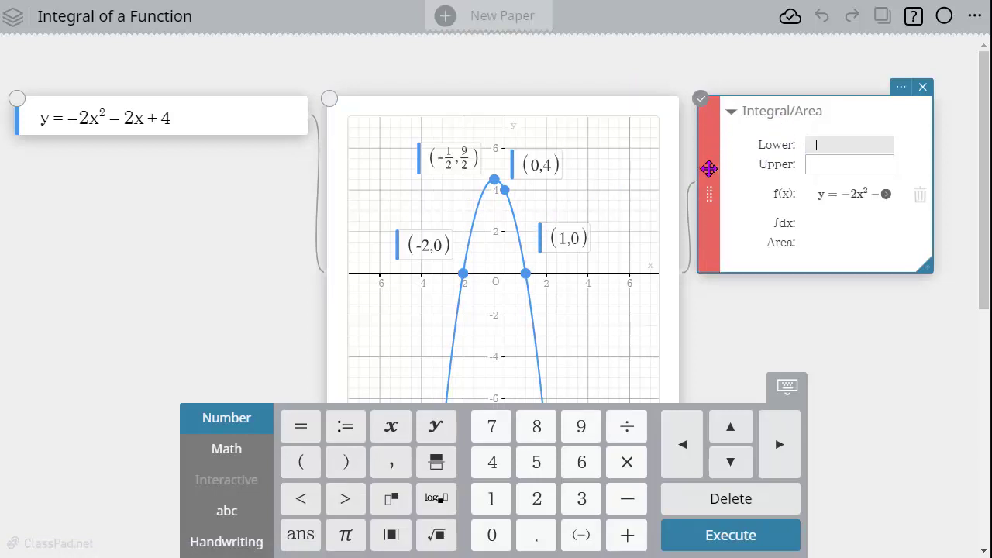
- Set the integral's lower limit to -2 and upper limit to 1, and calculate the area
click(708, 169)
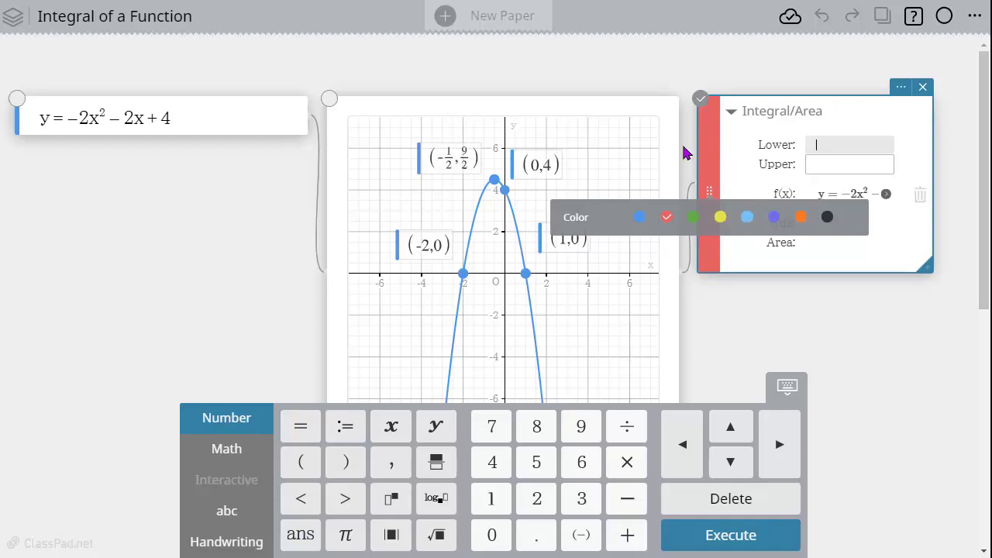
click(840, 144)
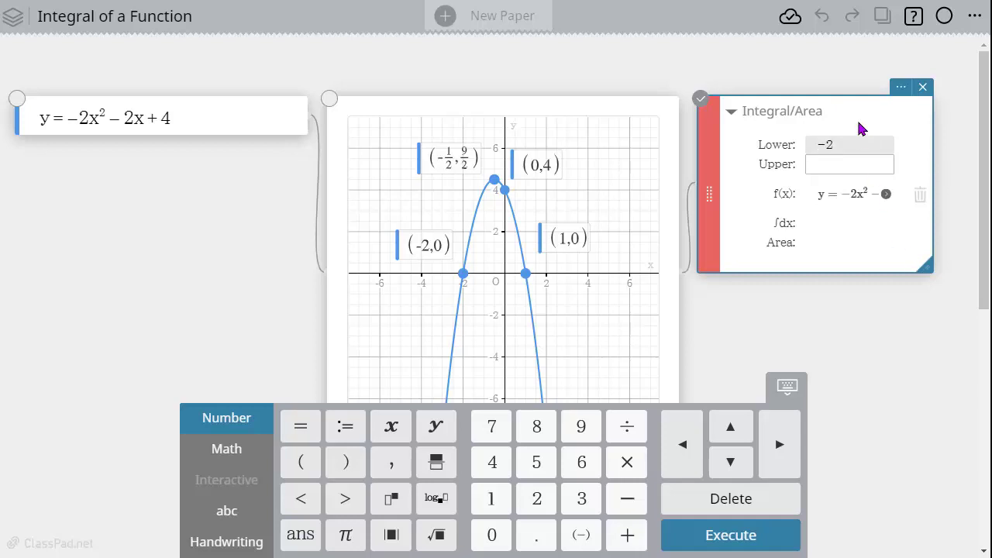
click(835, 164)
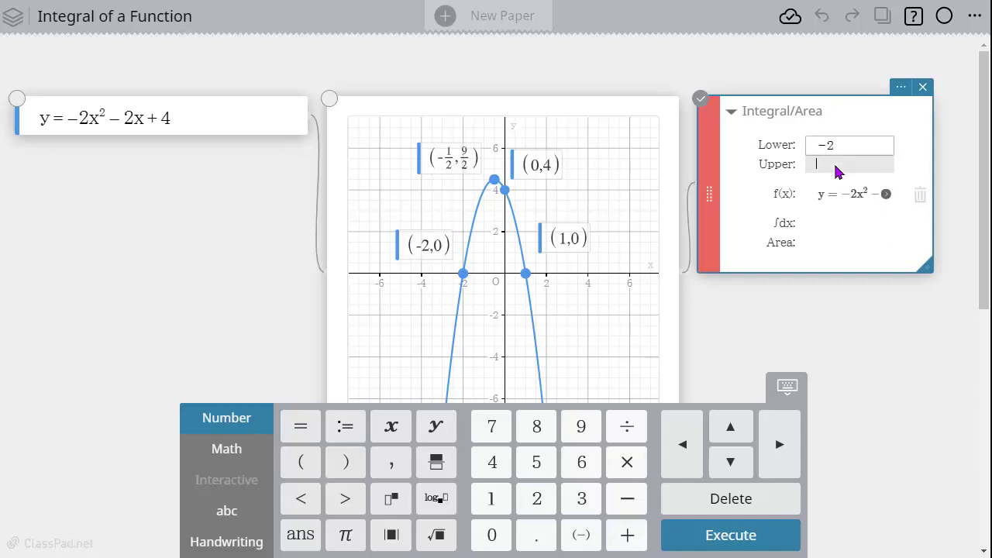
text(1)
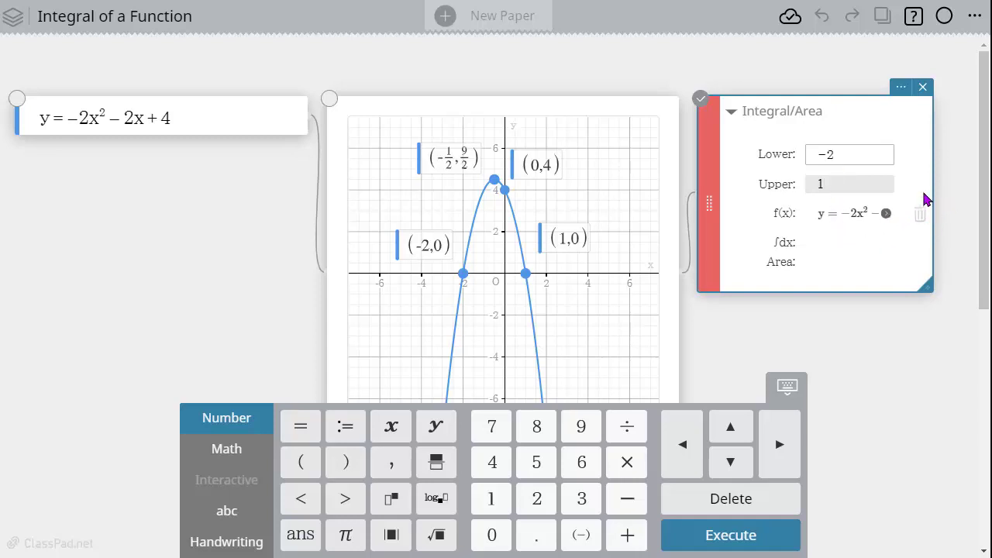
click(886, 216)
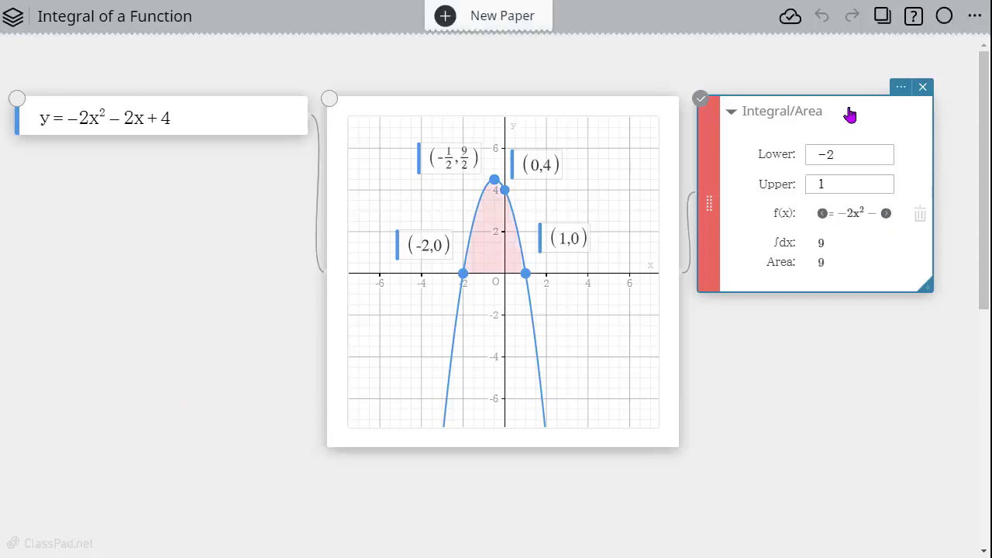
- Move the Integral/Area box beneath the function equation and widen it until the whole f(x) expression fits
drag(850, 114, 171, 257)
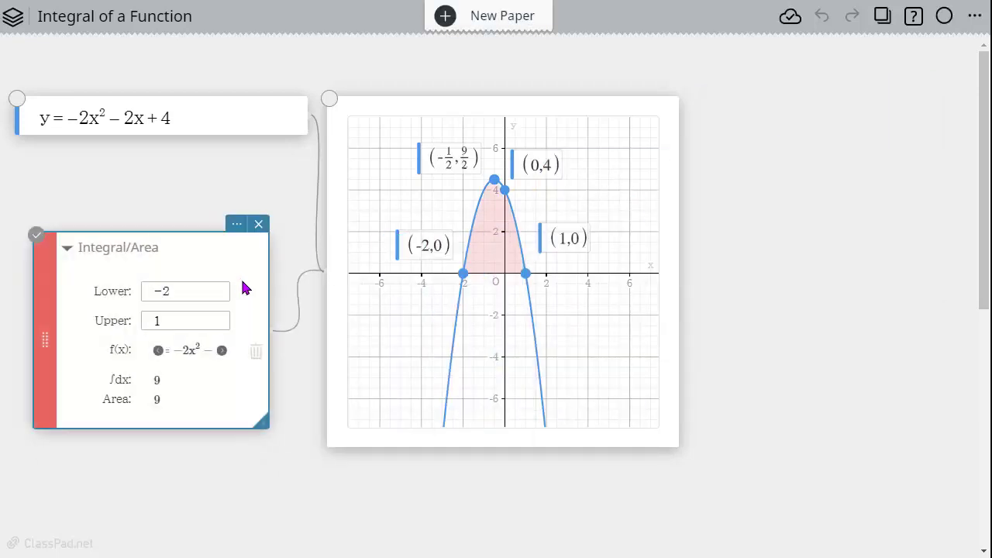
drag(267, 320, 298, 310)
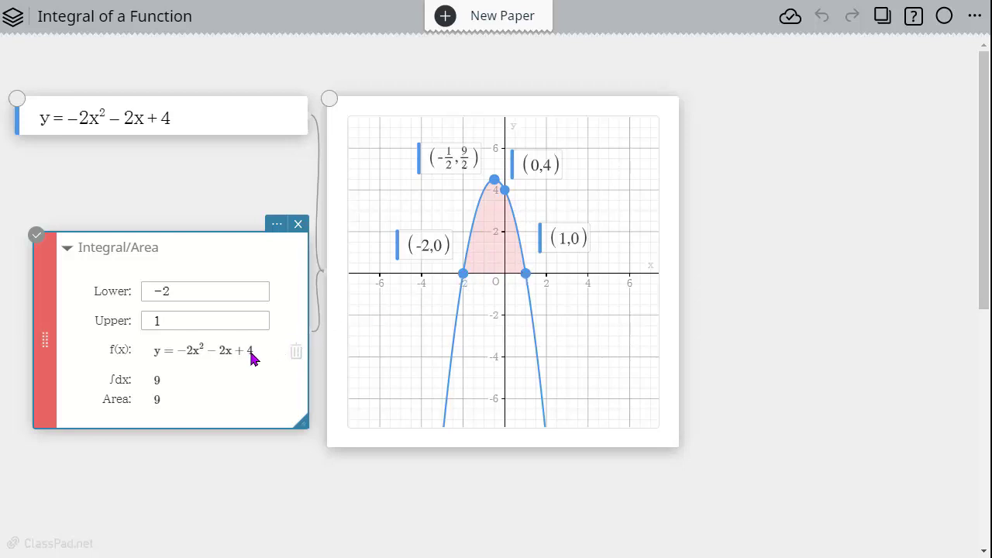
- Replace the integral limits with variables, lower a and upper b, and move their slider box to the right of the graph
click(177, 294)
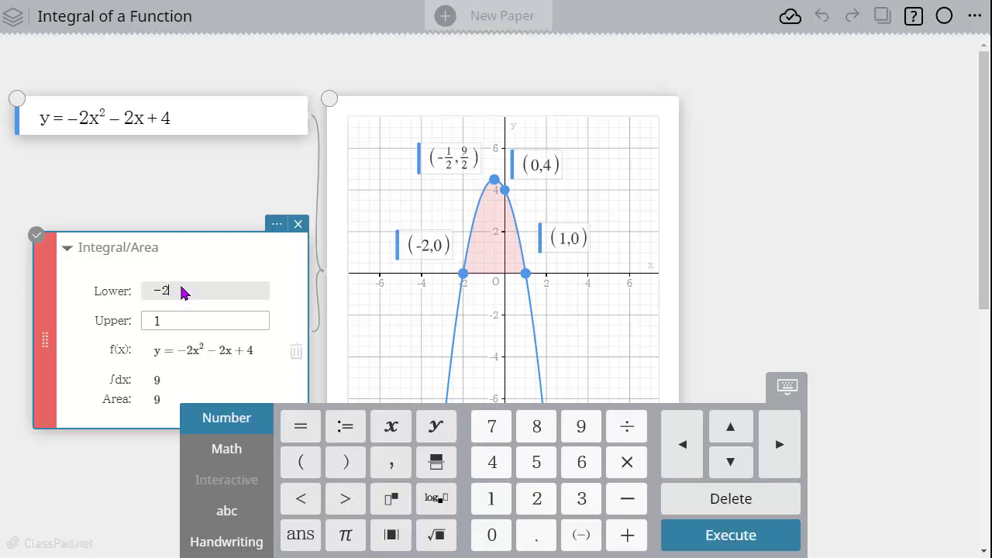
key(BackSpace)
key(BackSpace)
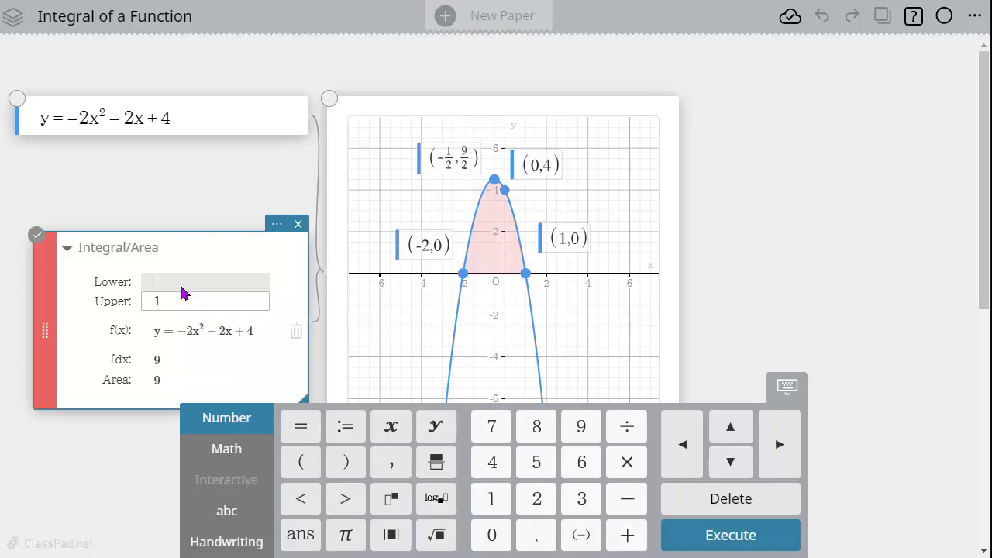
text(a)
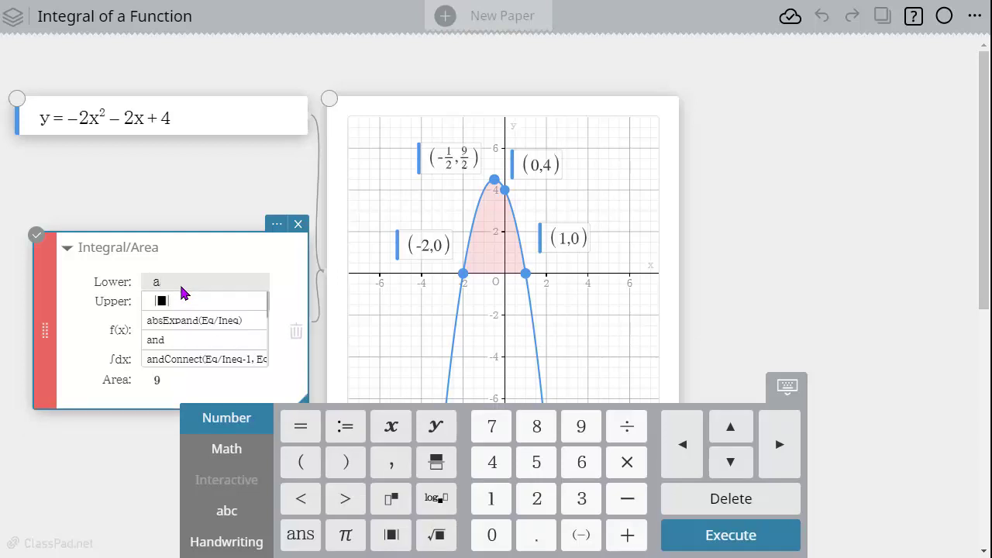
click(276, 303)
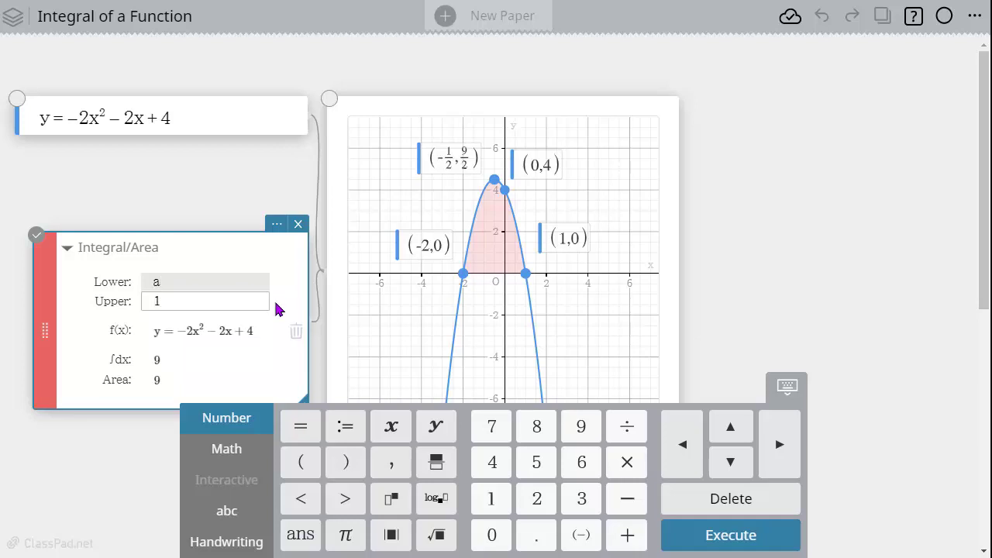
click(159, 297)
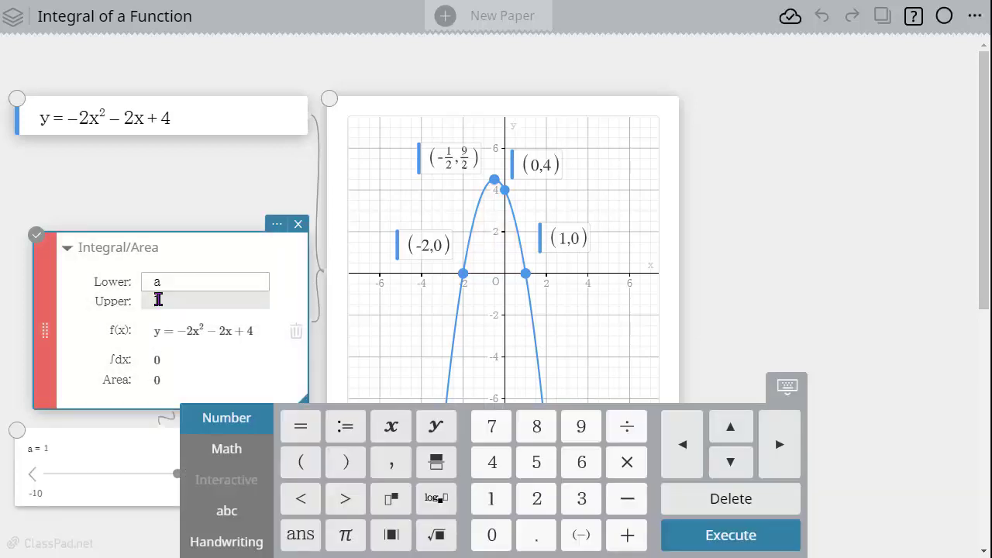
text(1)
key(BackSpace)
text(b)
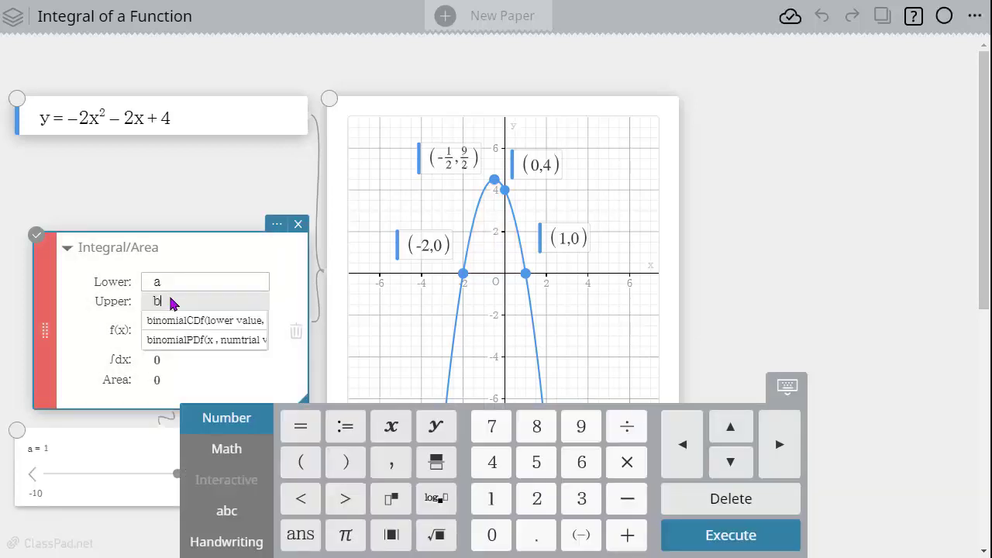
key(Return)
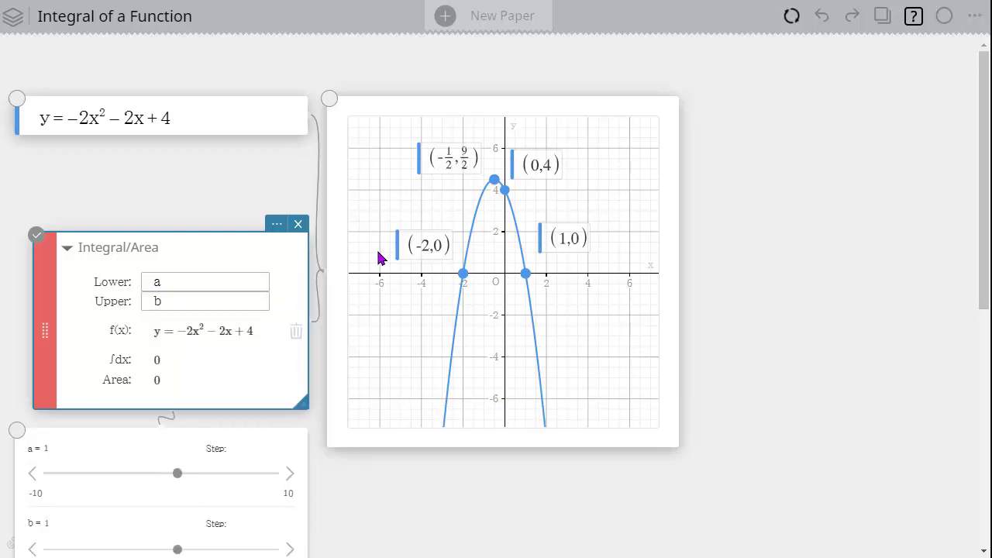
drag(865, 353, 928, 216)
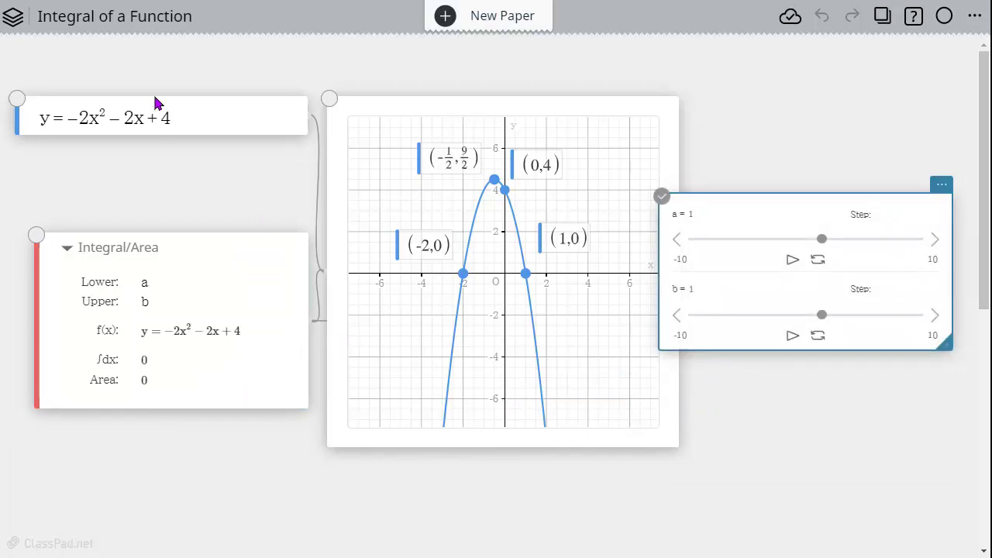
- Add the line y = a as a second equation beneath the parabola's equation and graph it
click(189, 119)
click(156, 159)
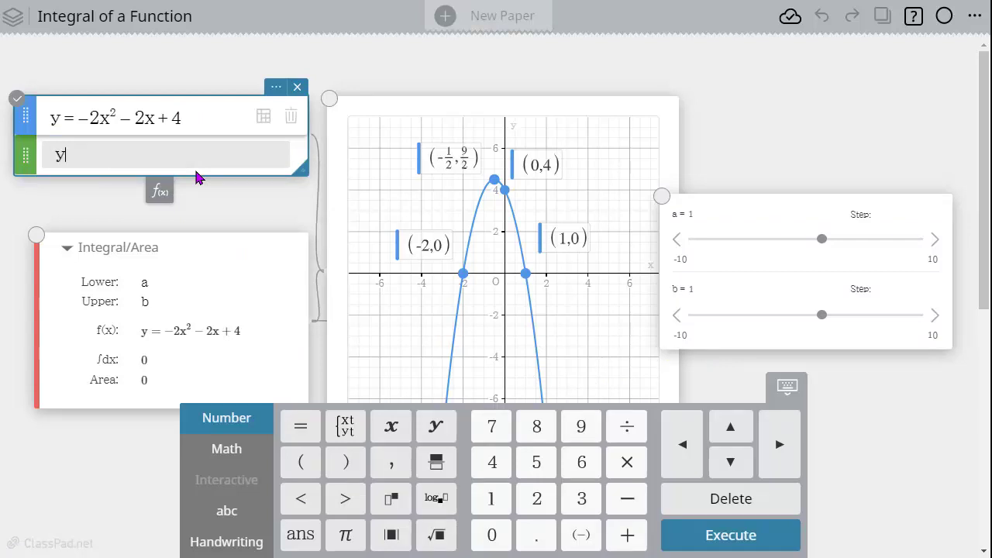
text(a)
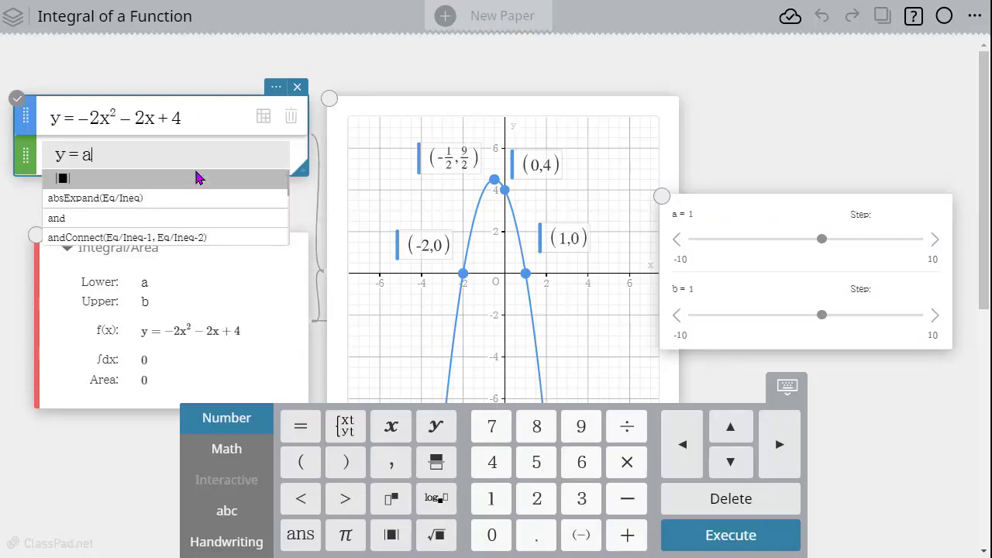
key(Return)
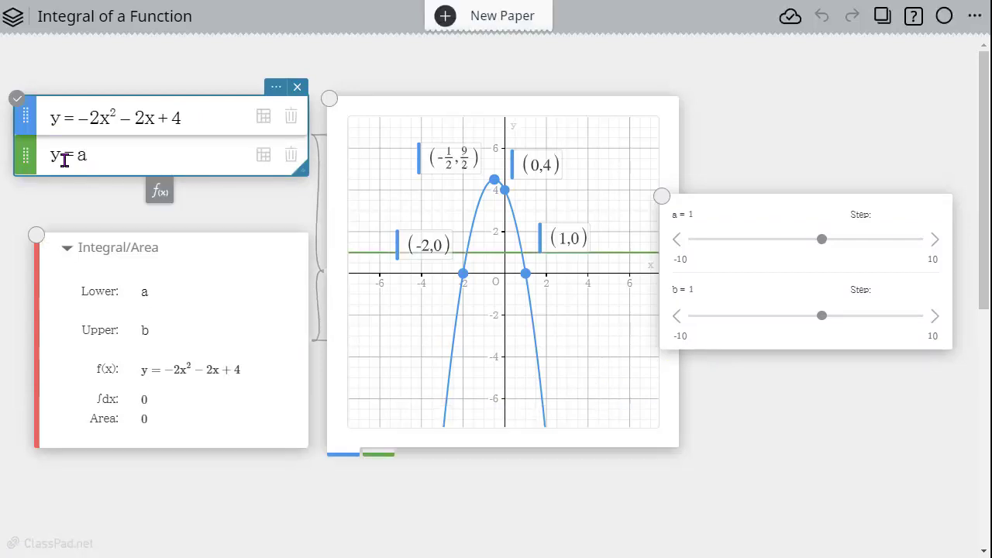
- Change the second equation to x = a and add x = b as a third equation
click(53, 155)
text(x)
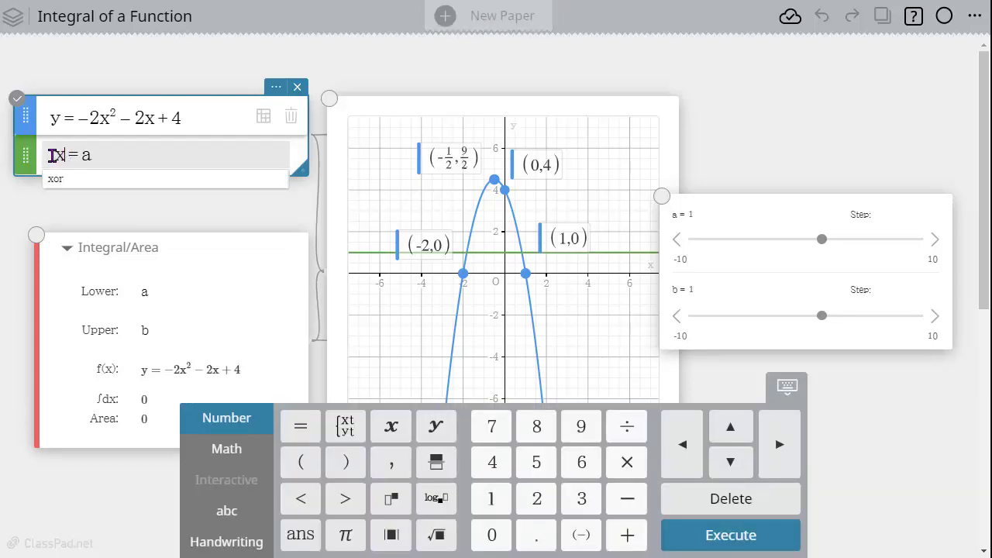
key(Return)
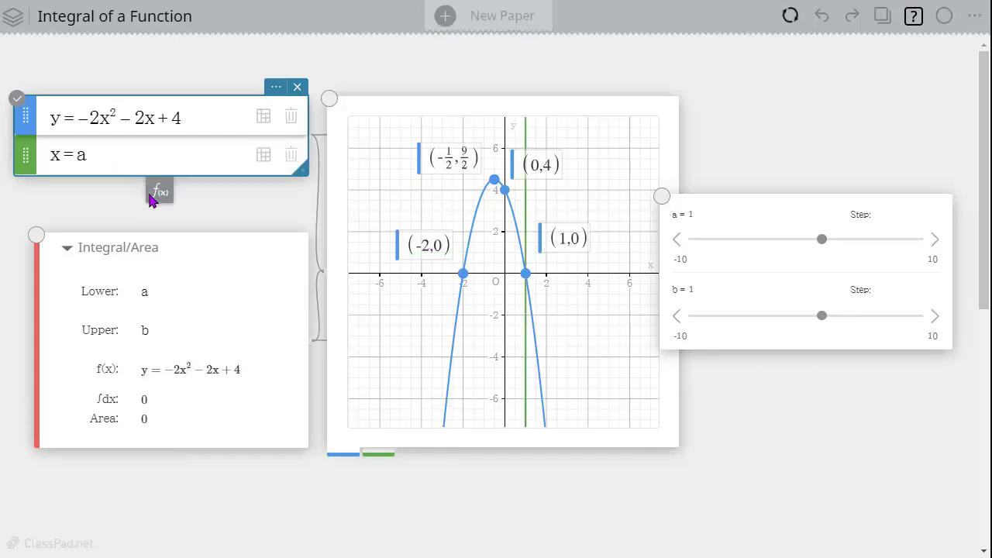
click(154, 194)
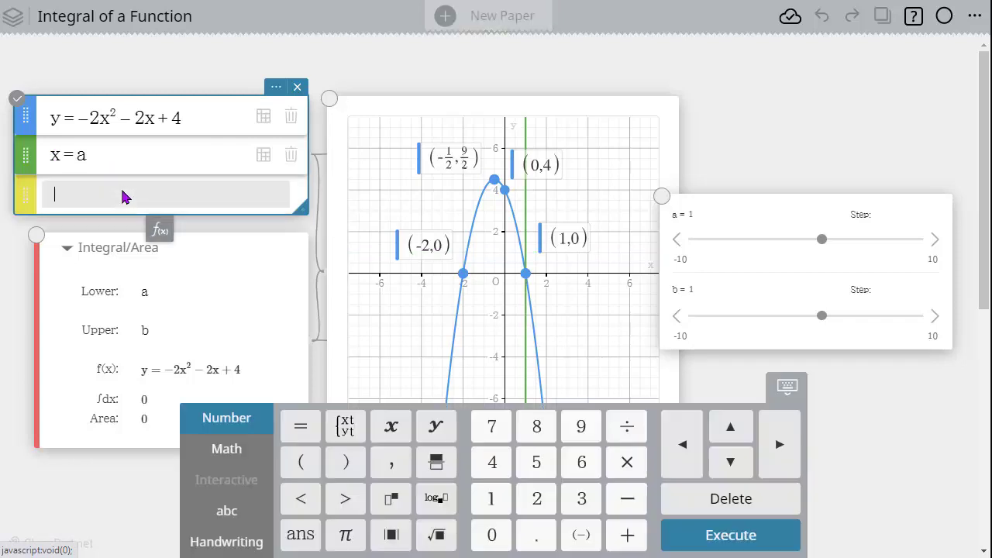
text(x=b)
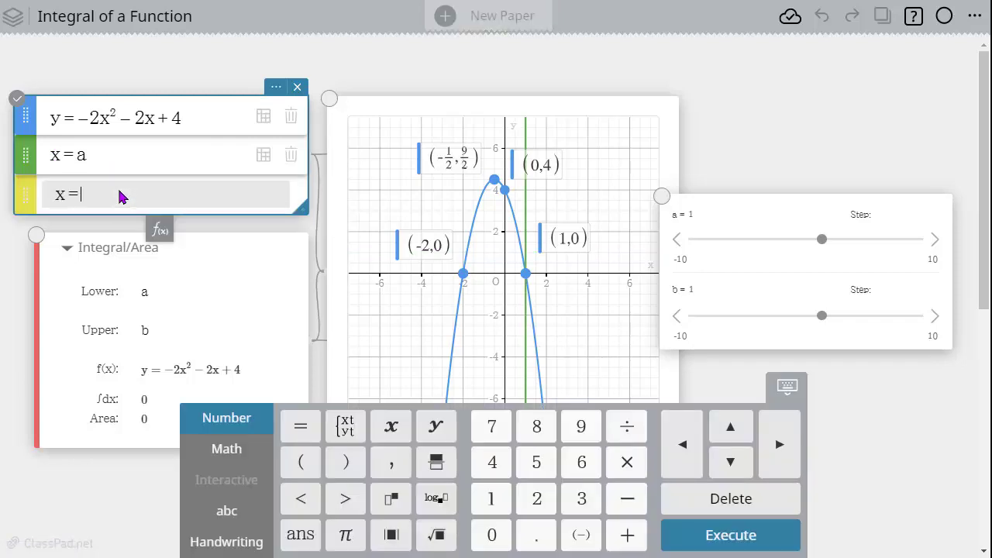
key(Return)
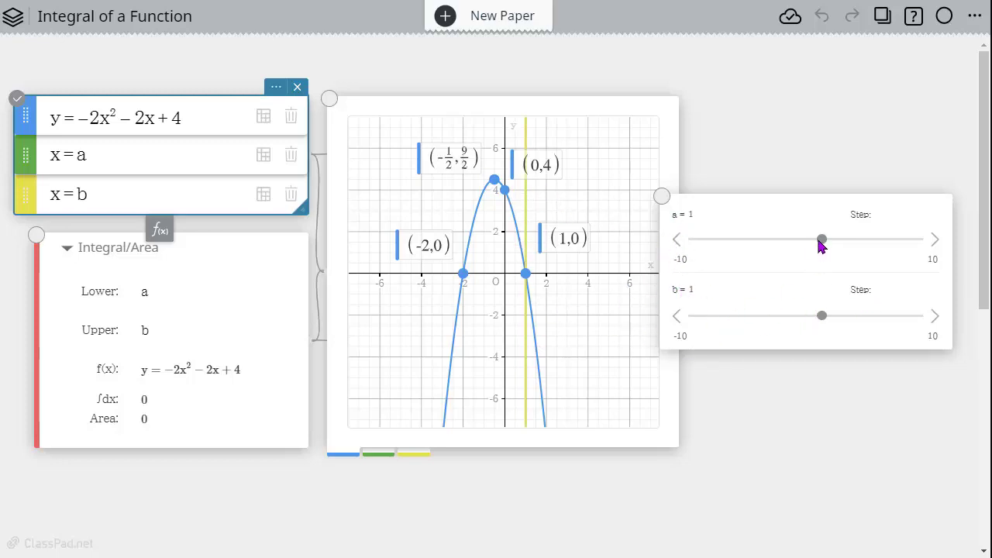
- Move the integral's lower limit a to -2 and on to -5.4, and set the upper limit b to -2
click(821, 242)
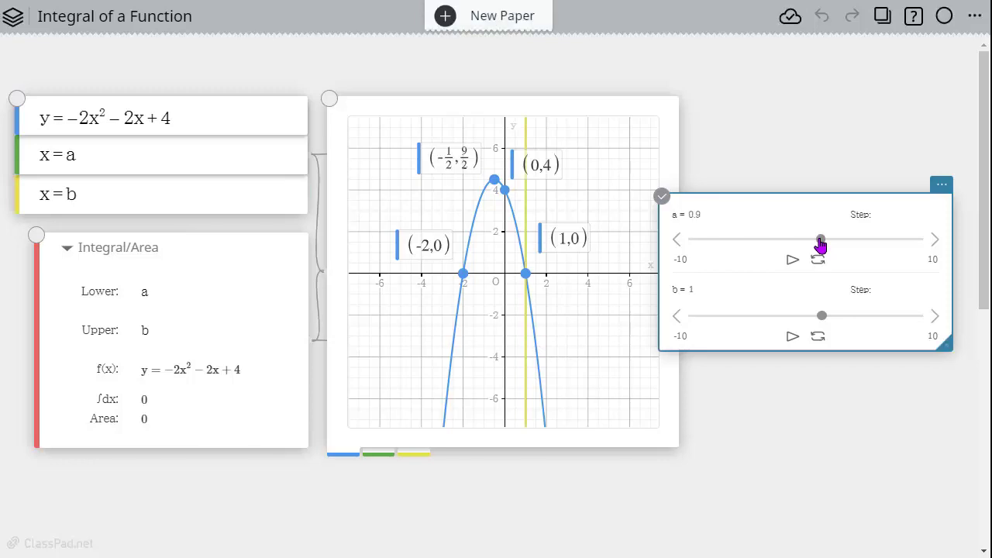
drag(821, 245, 780, 243)
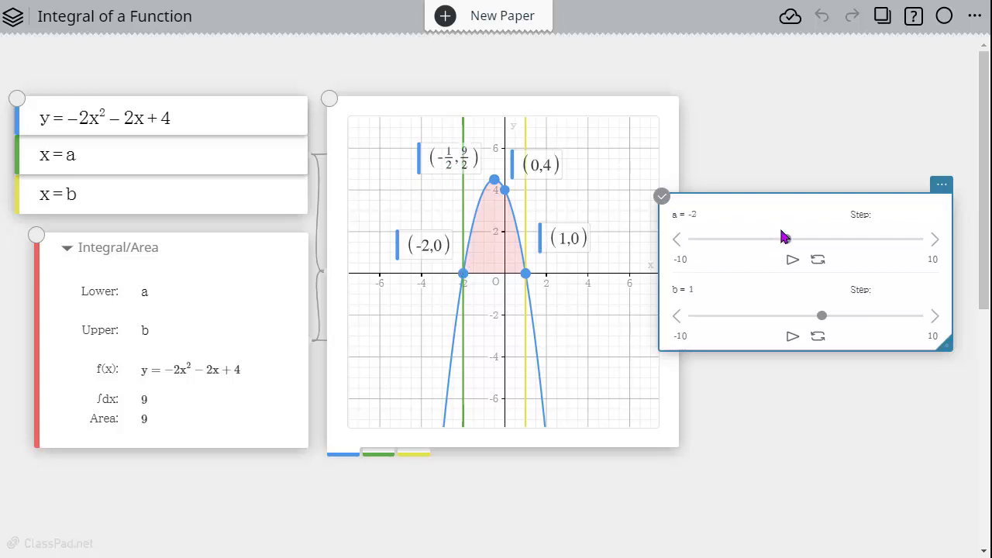
drag(786, 244, 746, 245)
drag(823, 322, 788, 320)
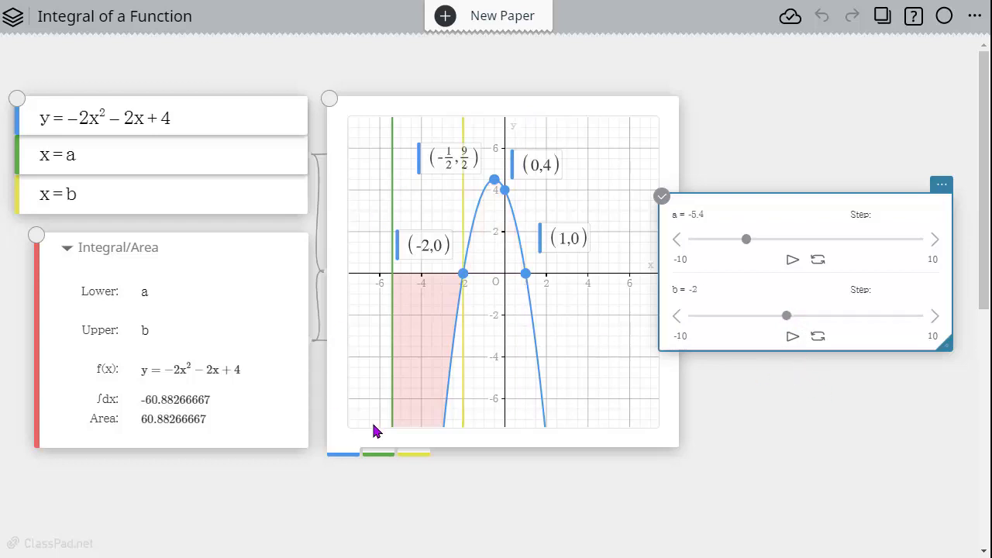